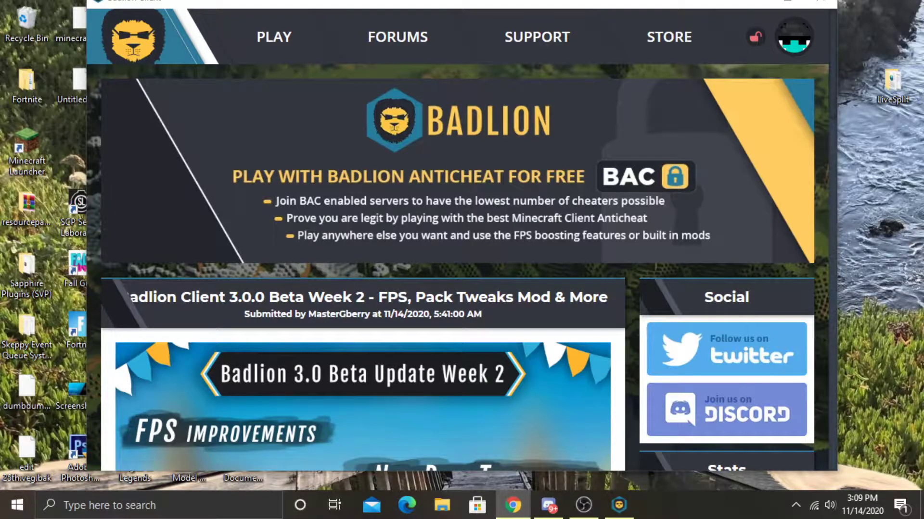
# Step: Shift the launcher aside, reposition the ThirtyVirus json on the desktop, then move the launcher back
pyautogui.moveTo(698, 14)
pyautogui.mouseDown()
pyautogui.moveTo(490, 100)
pyautogui.moveTo(546, 87)
pyautogui.mouseUp()
pyautogui.moveTo(893, 210); pyautogui.dragTo(785, 209)
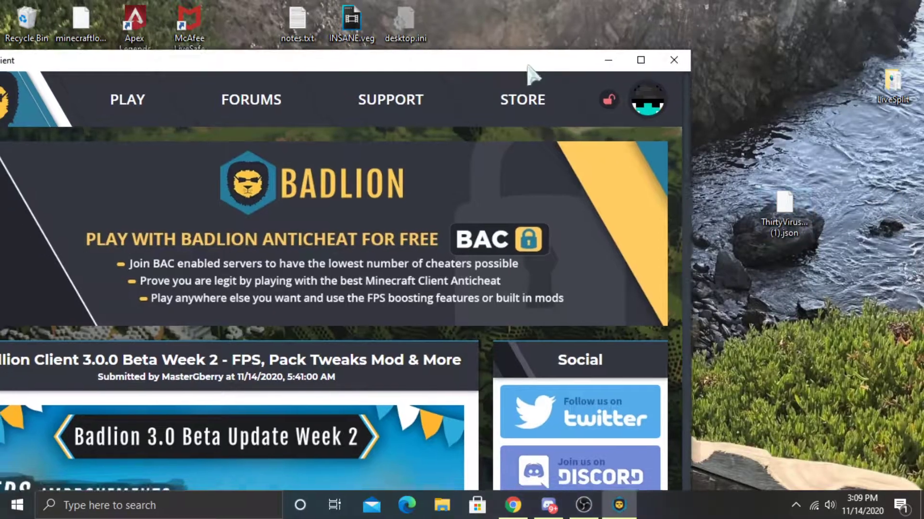
pyautogui.moveTo(506, 69); pyautogui.dragTo(575, 20)
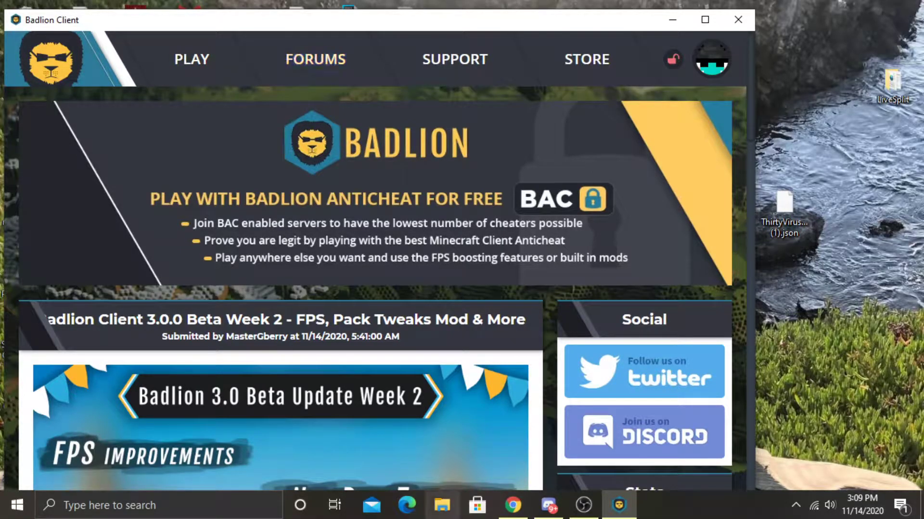
# Step: Open File Explorer at normal size and close the Badlion launcher
pyautogui.click(441, 505)
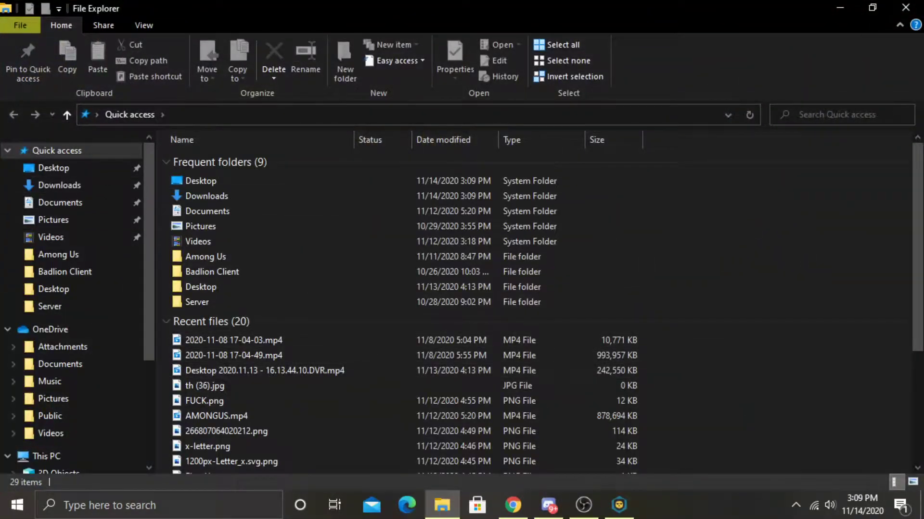
pyautogui.moveTo(157, 9)
pyautogui.mouseDown()
pyautogui.moveTo(157, 126)
pyautogui.moveTo(260, 34)
pyautogui.mouseUp()
pyautogui.click(737, 19)
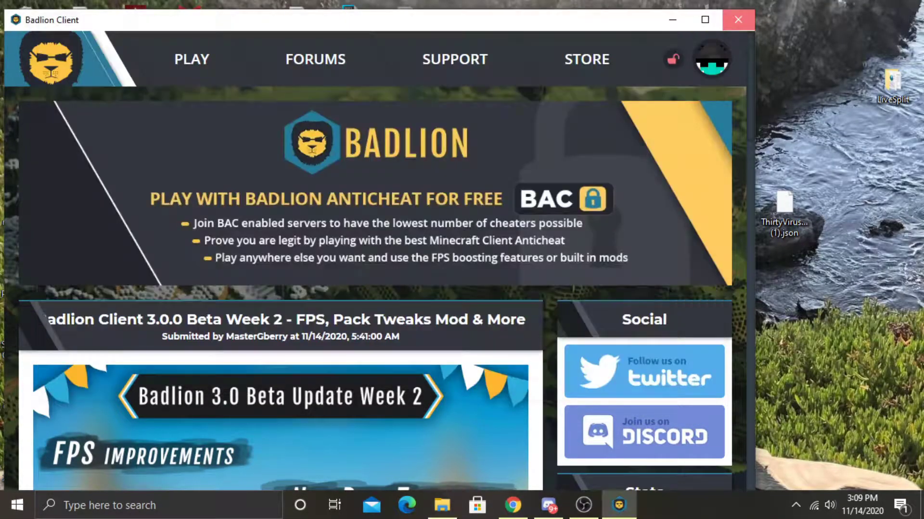
pyautogui.click(737, 19)
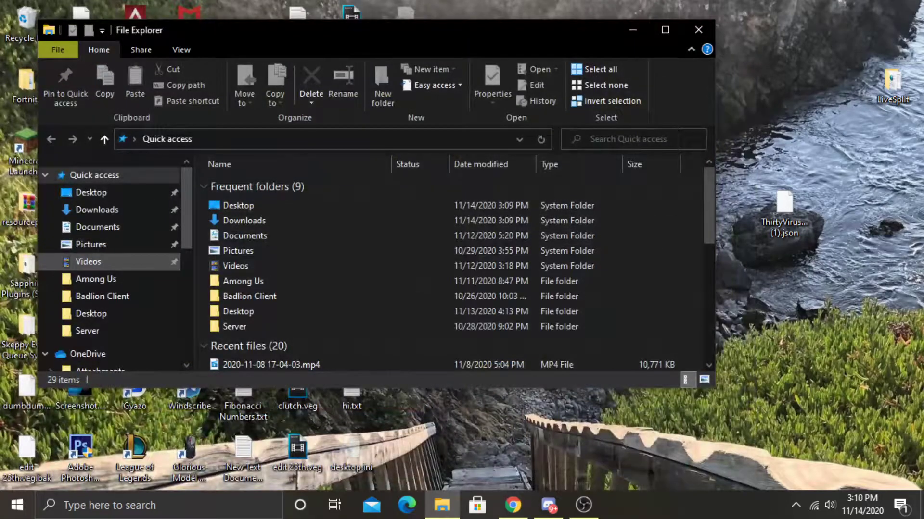
# Step: Move ThirtyVirus_BLC.json into %appdata%\.minecraft\BLClient-Mod-Profiles
pyautogui.click(325, 139)
pyautogui.press('BackSpace')
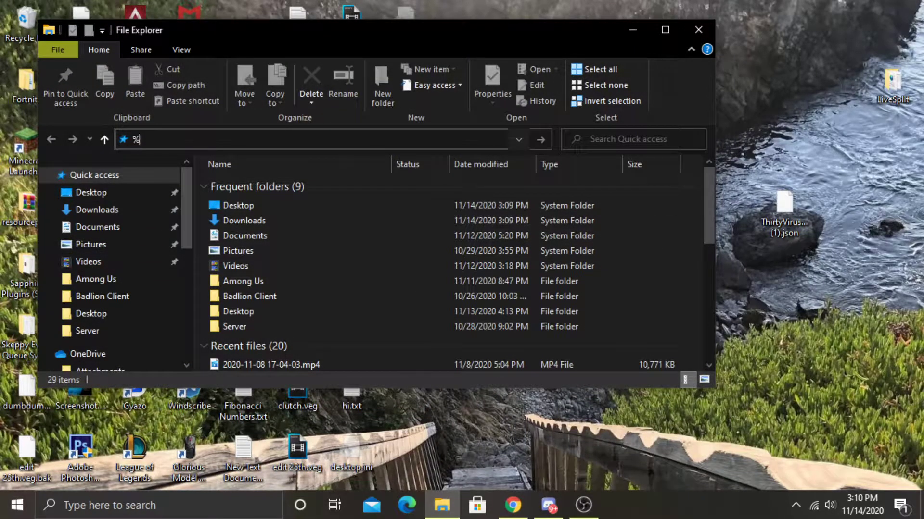
pyautogui.write('%appdata%')
pyautogui.press('Return')
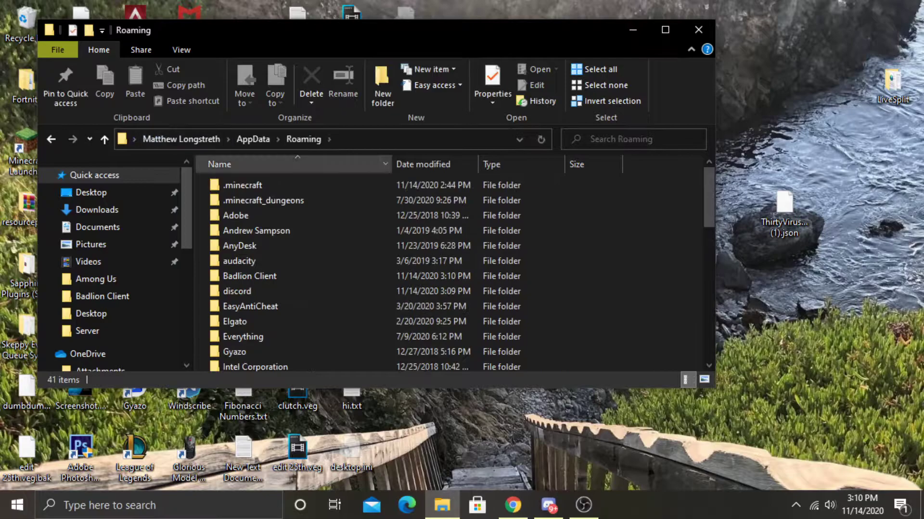
pyautogui.doubleClick(243, 185)
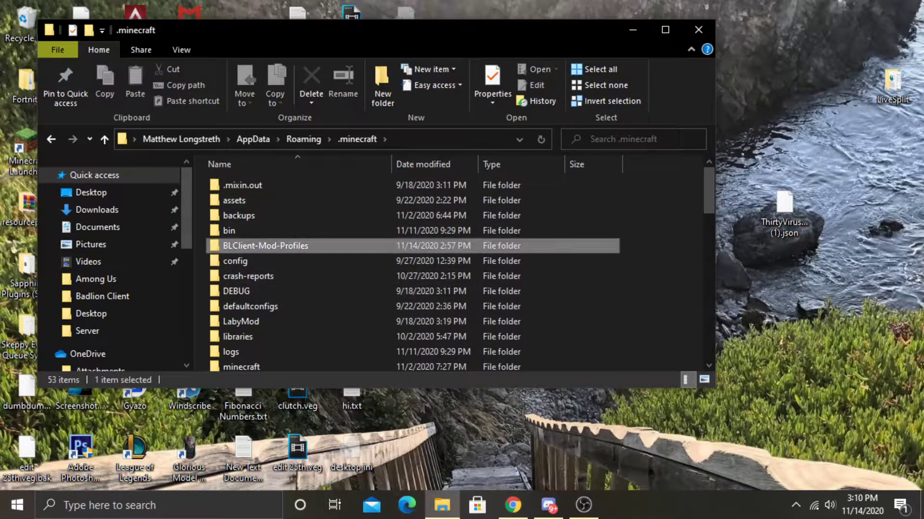
pyautogui.doubleClick(264, 245)
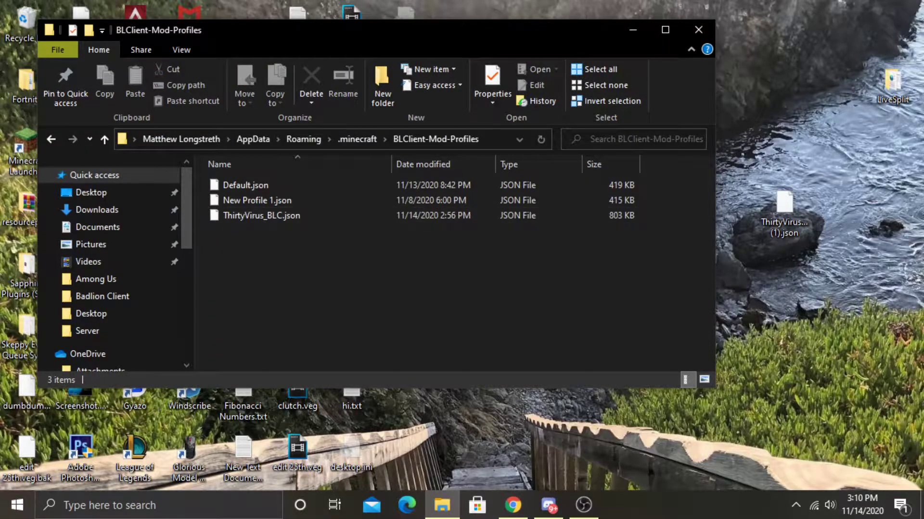
pyautogui.moveTo(784, 216)
pyautogui.mouseDown()
pyautogui.moveTo(505, 283)
pyautogui.moveTo(783, 217)
pyautogui.mouseUp()
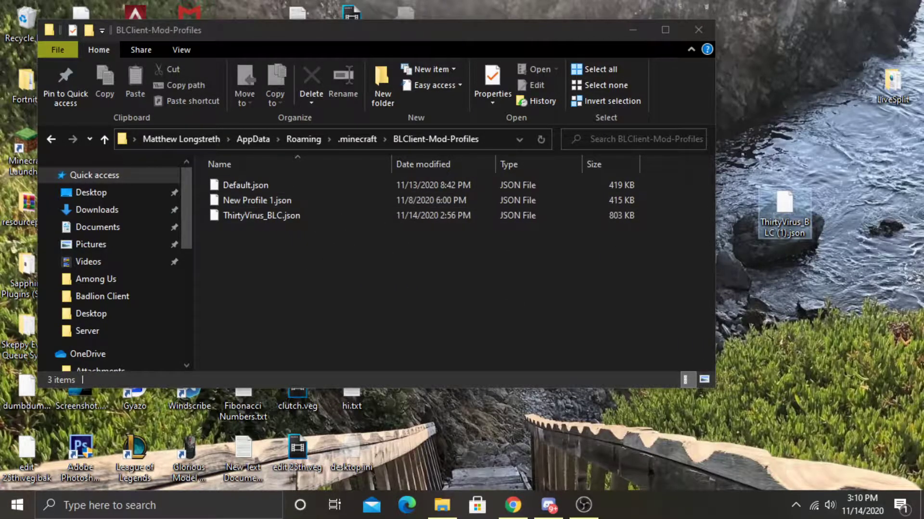
# Step: Close File Explorer and delete the desktop copy of the ThirtyVirus json
pyautogui.click(698, 30)
pyautogui.click(784, 213)
pyautogui.rightClick(784, 212)
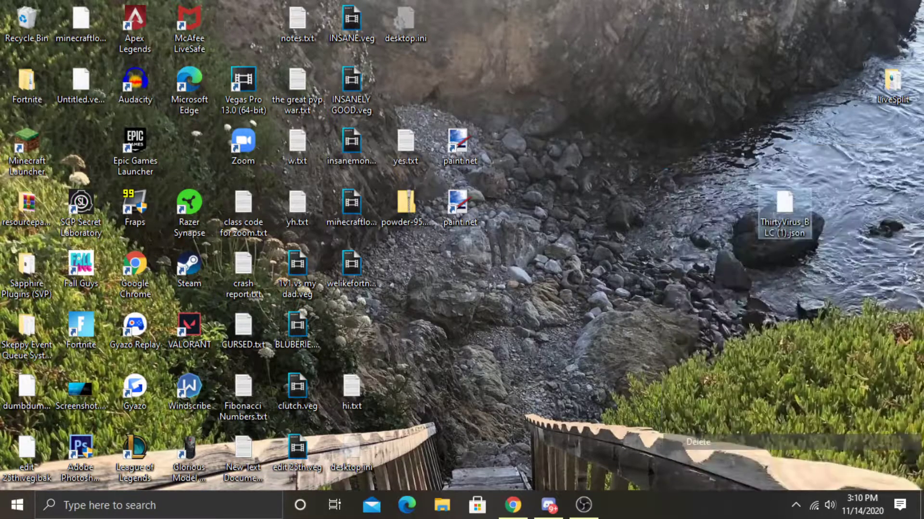
pyautogui.click(722, 451)
# Step: Empty the Recycle Bin permanently
pyautogui.rightClick(28, 23)
pyautogui.click(65, 35)
pyautogui.press('Return')
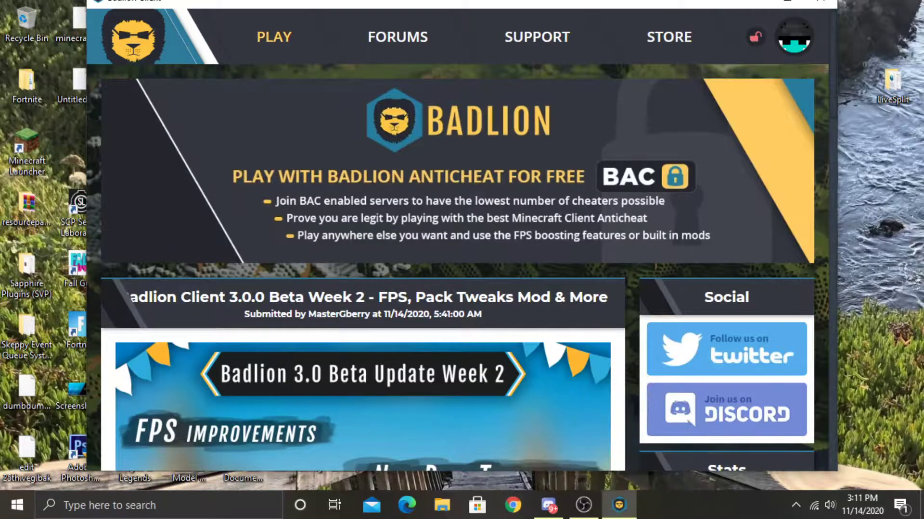
# Step: Choose Minecraft version 1.8.9 on the Play page and launch it
pyautogui.click(273, 37)
pyautogui.click(572, 206)
pyautogui.click(565, 234)
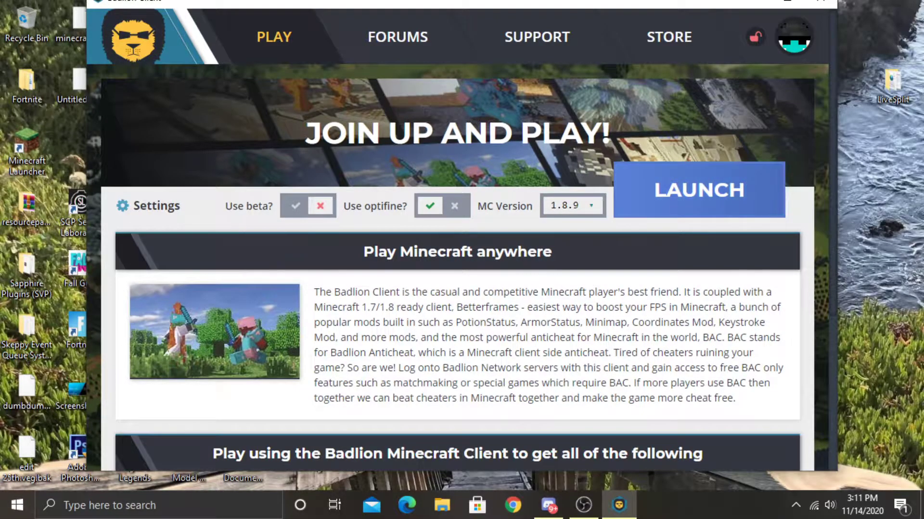
pyautogui.click(699, 190)
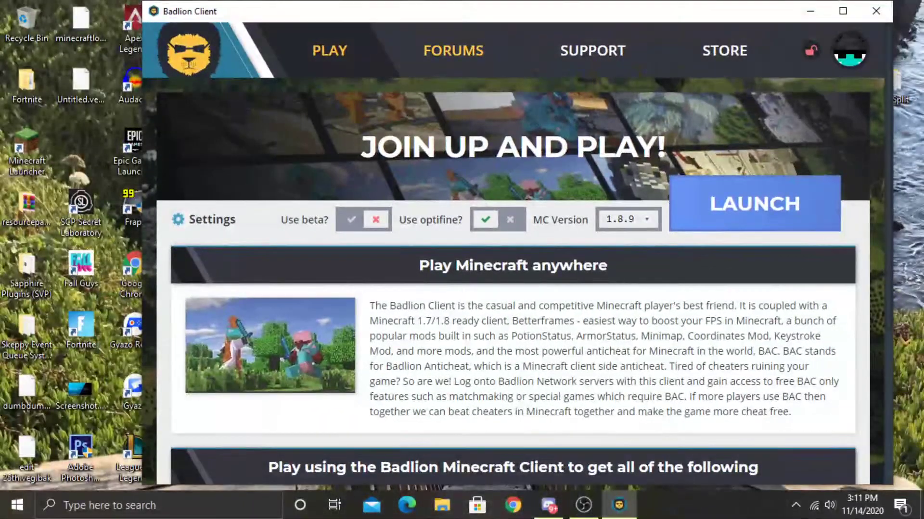
# Step: Move the launcher window aside while Minecraft 1.8.9 loads
pyautogui.moveTo(289, 11); pyautogui.dragTo(224, 33)
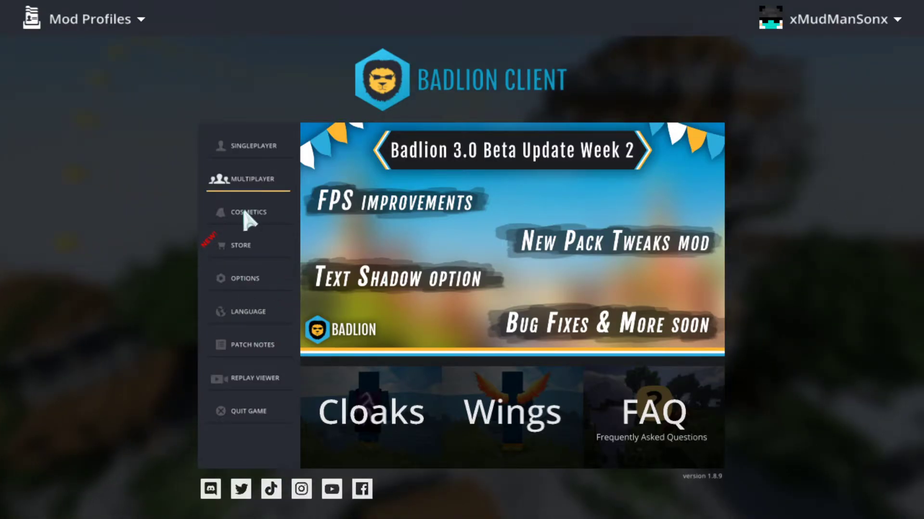
# Step: Join Hypixel from the Multiplayer server list
pyautogui.click(245, 188)
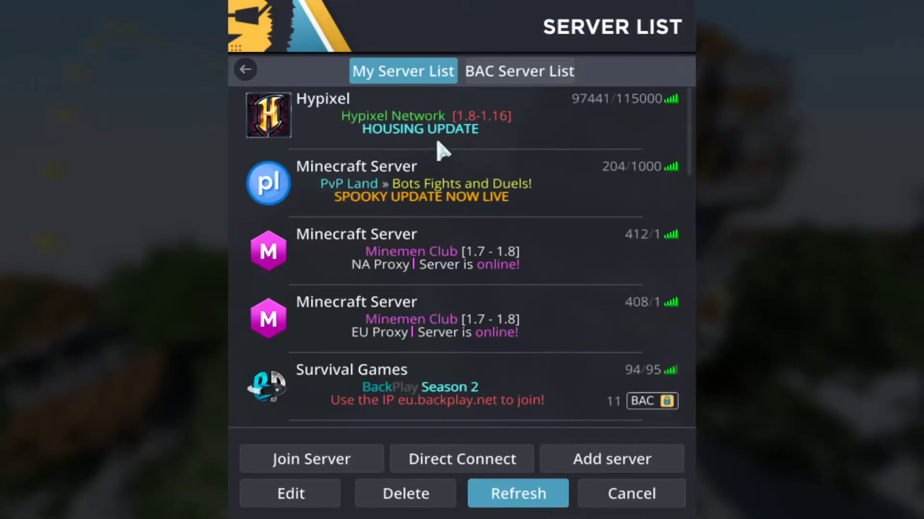
pyautogui.doubleClick(440, 137)
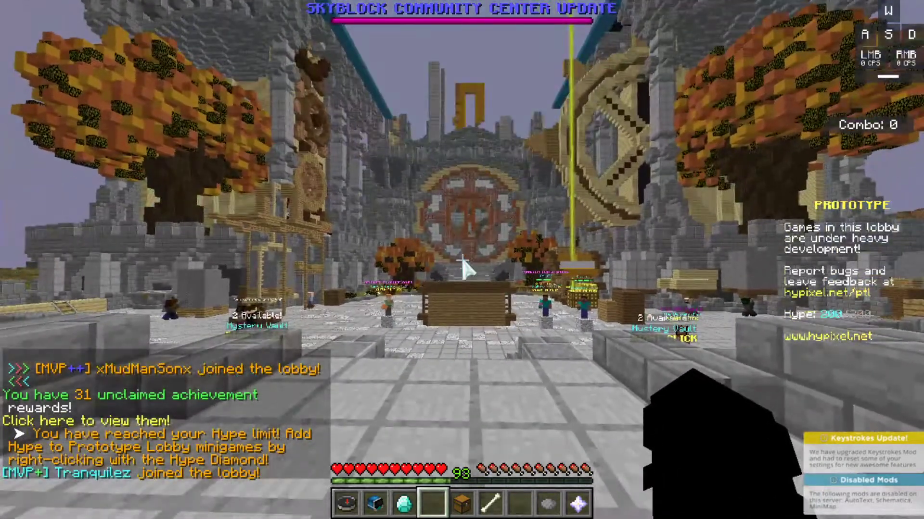
# Step: Check the Badlion mod profiles list for ThirtyVirus, then walk forward in the lobby
pyautogui.press('shift_r')
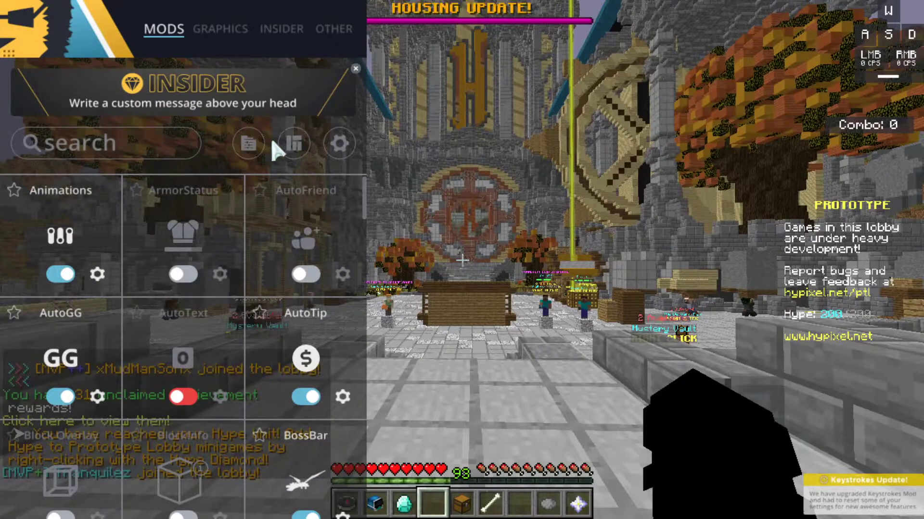
pyautogui.click(249, 145)
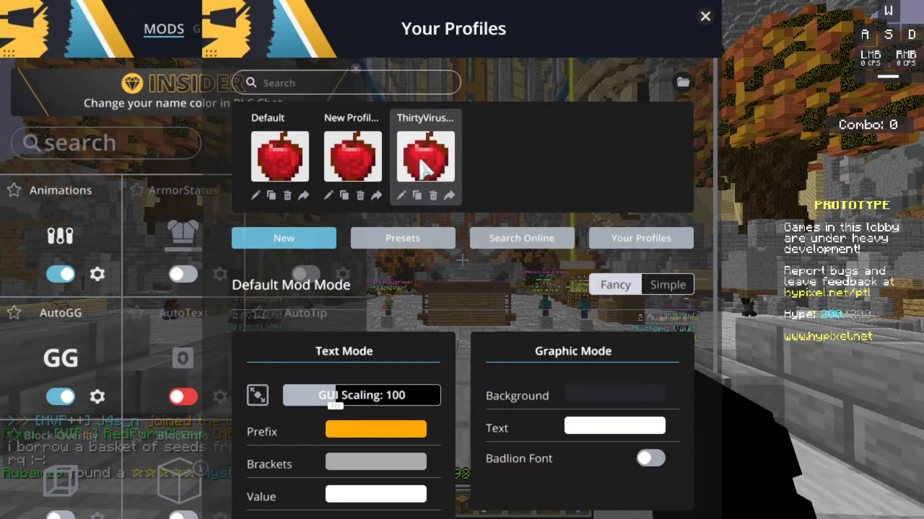
pyautogui.press('Escape')
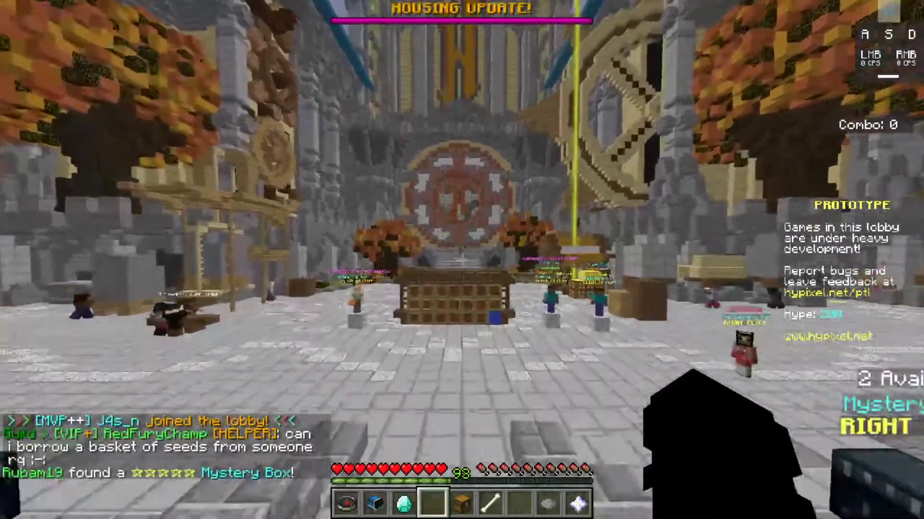
pyautogui.press('w')
# Step: Reopen mod settings, briefly try HUD editing, and review the mod profiles again
pyautogui.press('shift_r')
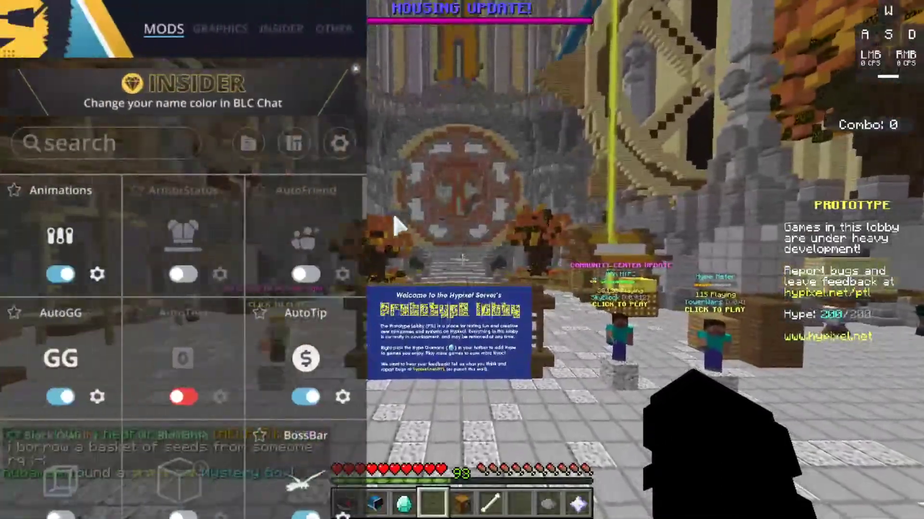
pyautogui.click(293, 143)
pyautogui.click(415, 240)
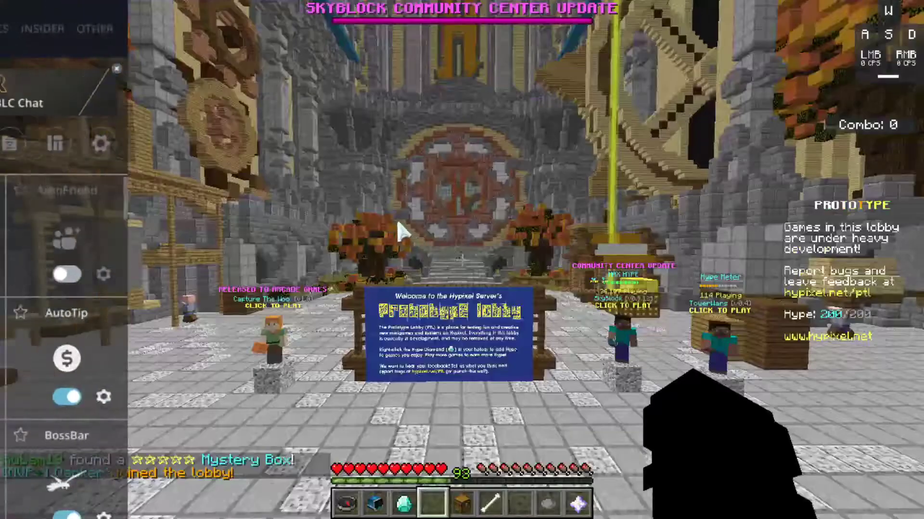
pyautogui.click(245, 144)
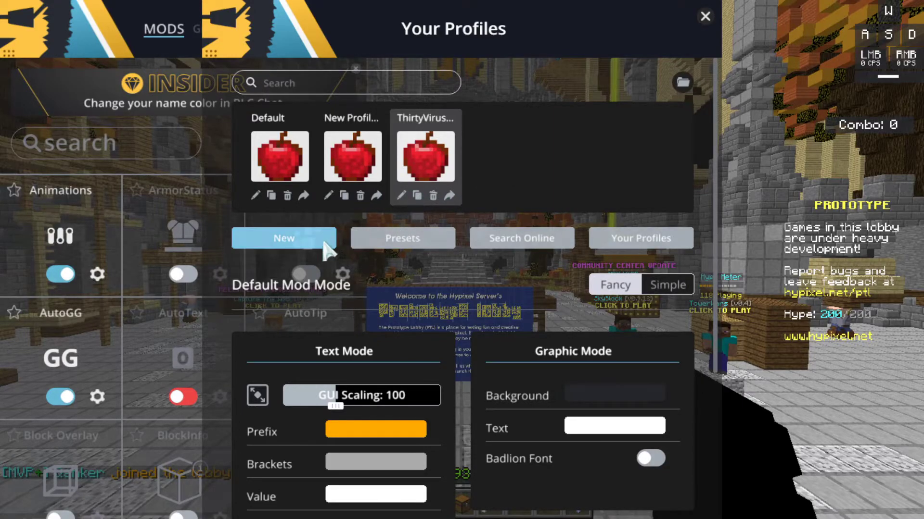
pyautogui.scroll(-3, 442, 311)
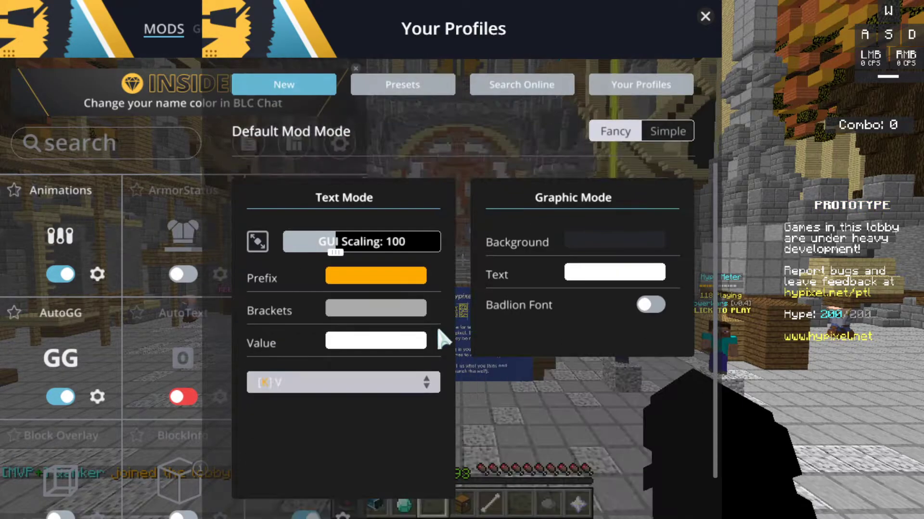
pyautogui.scroll(-3, 462, 340)
pyautogui.scroll(3, 460, 333)
pyautogui.scroll(3, 460, 333)
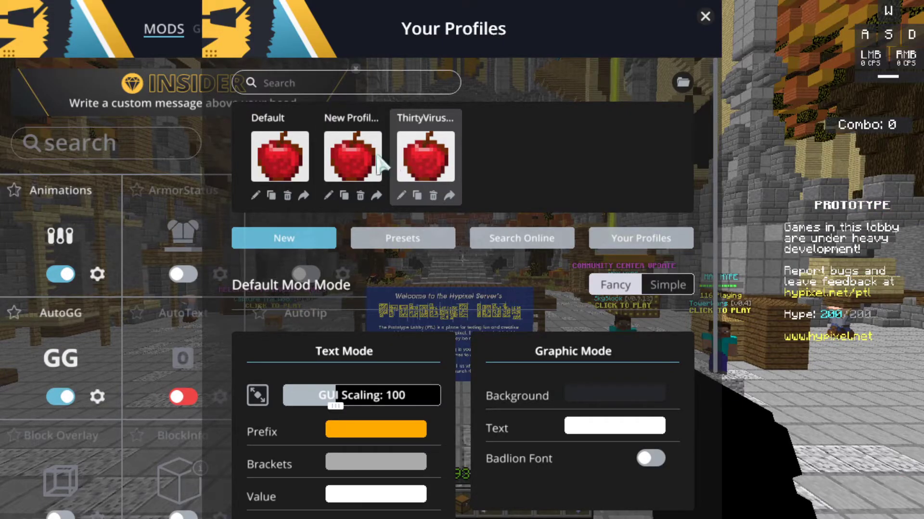
pyautogui.press('Escape')
pyautogui.press('Escape')
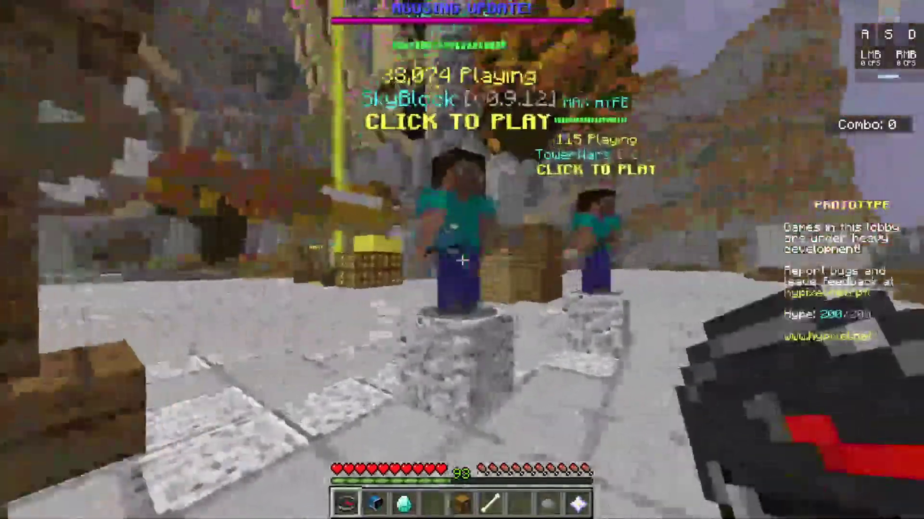
# Step: Join the SkyBlock hub and change the GUI scale in Video Settings
pyautogui.rightClick(462, 260)
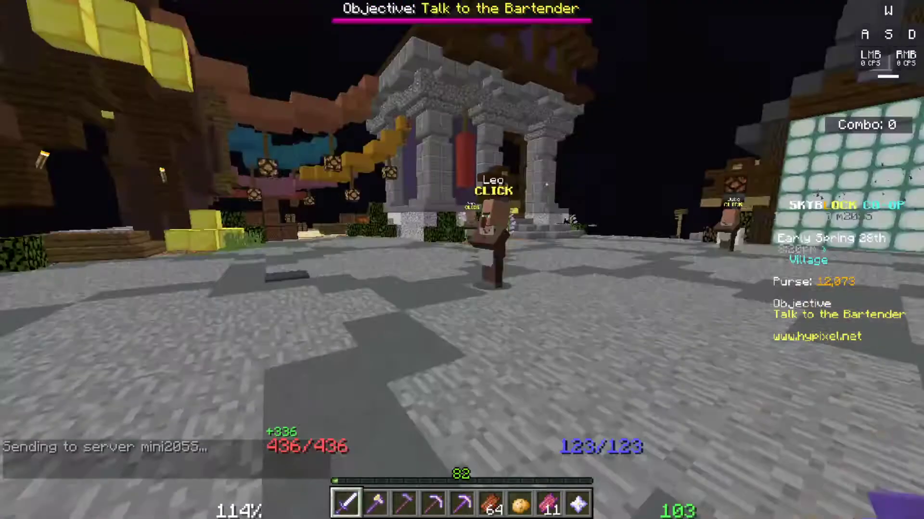
pyautogui.press('1')
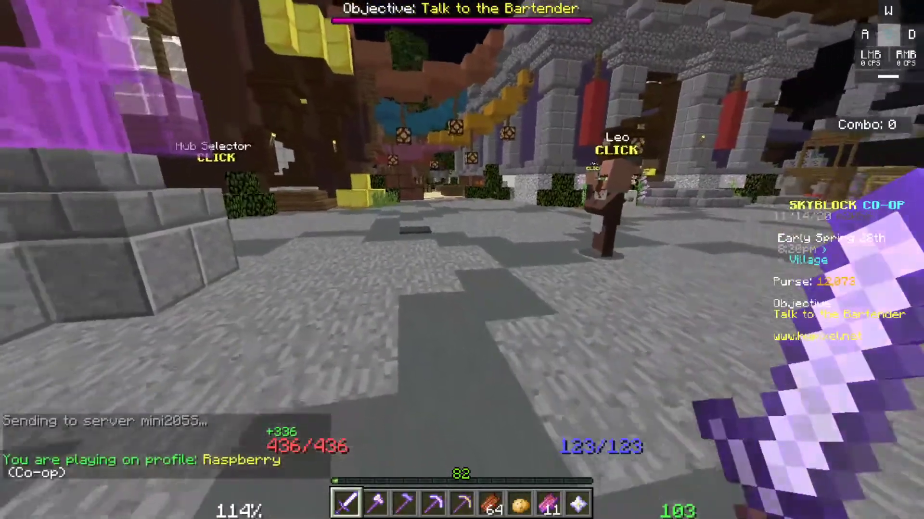
pyautogui.press('Escape')
pyautogui.click(460, 373)
pyautogui.click(359, 243)
pyautogui.click(347, 174)
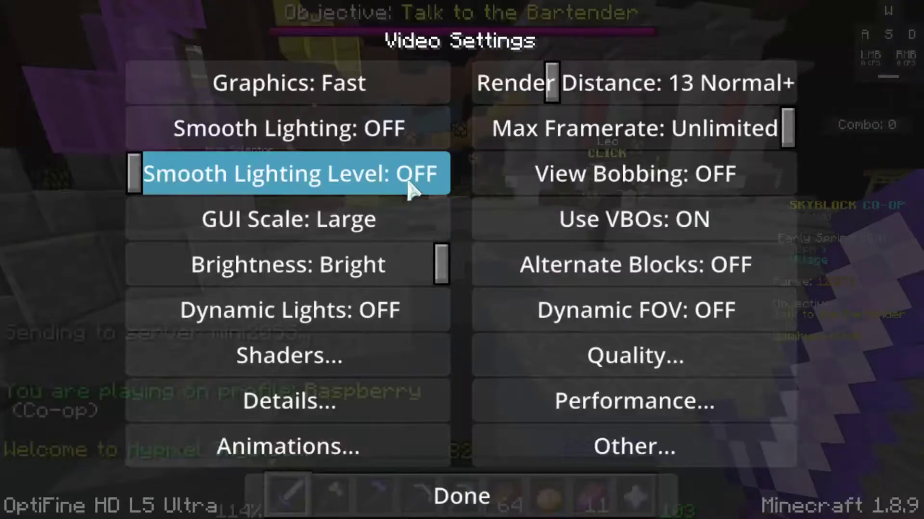
pyautogui.press('Escape')
# Step: Walk through the hub, then open and back out of the game options
pyautogui.press('w')
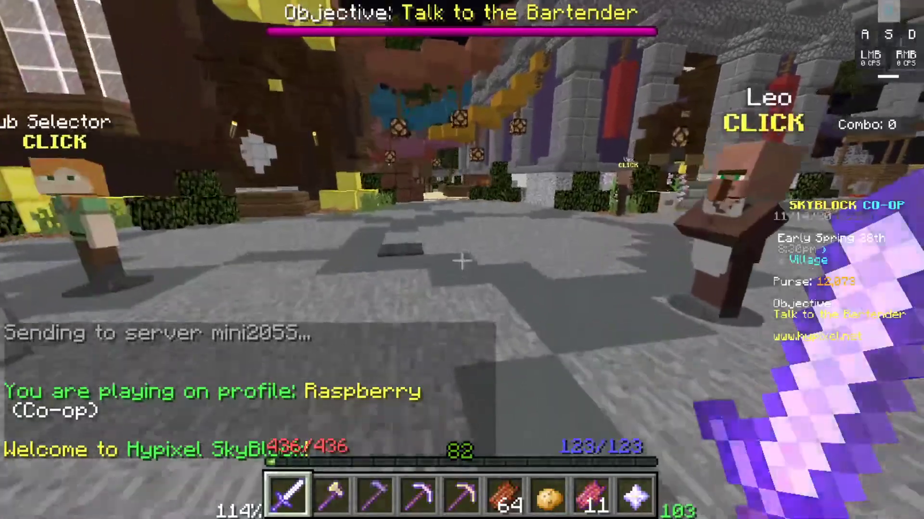
pyautogui.press('w')
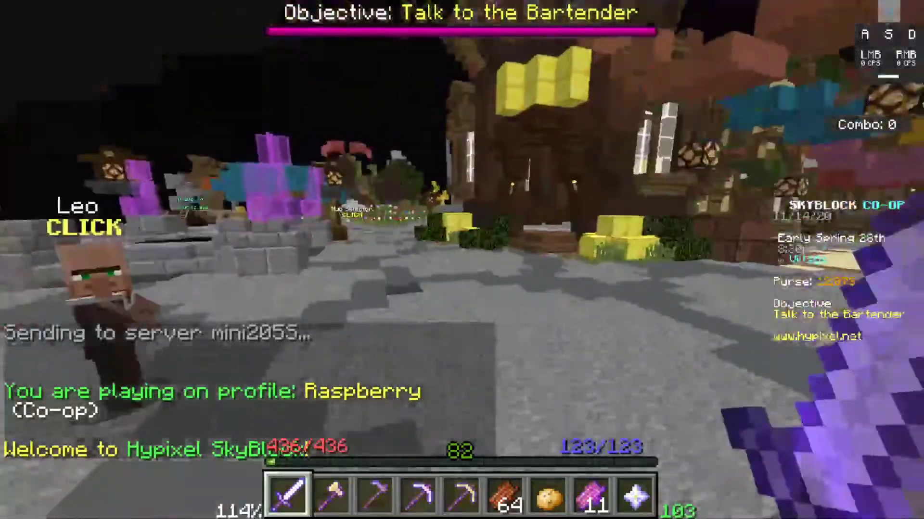
pyautogui.press('w')
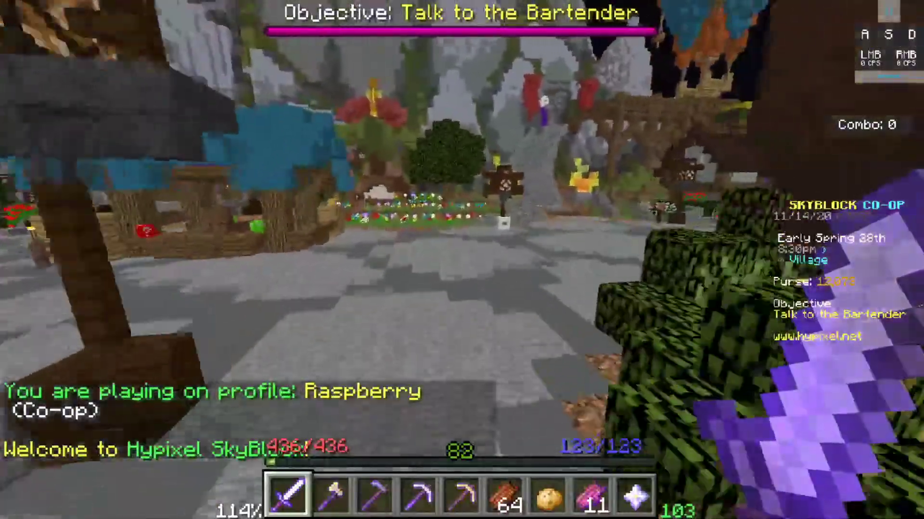
pyautogui.press('Escape')
pyautogui.click(462, 431)
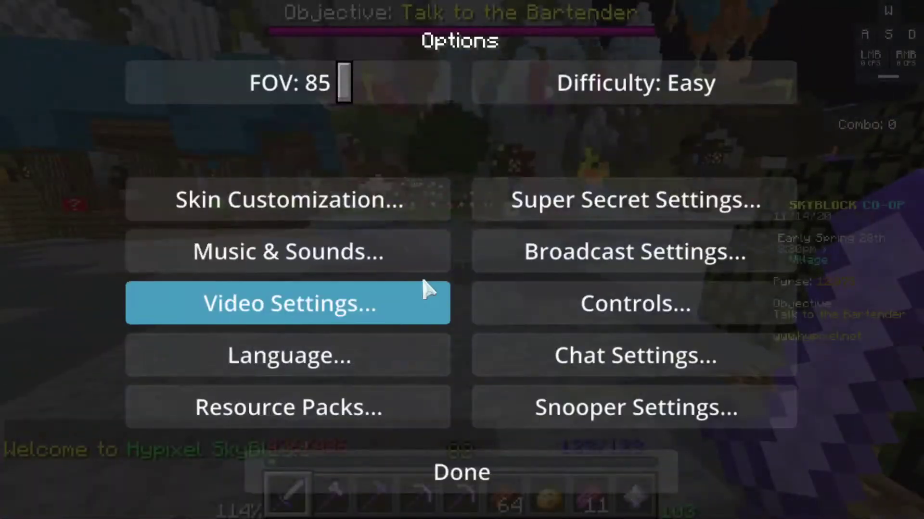
pyautogui.click(289, 253)
pyautogui.press('Escape')
# Step: Set GUI Scale to Small in Video Settings and return to the game
pyautogui.click(461, 431)
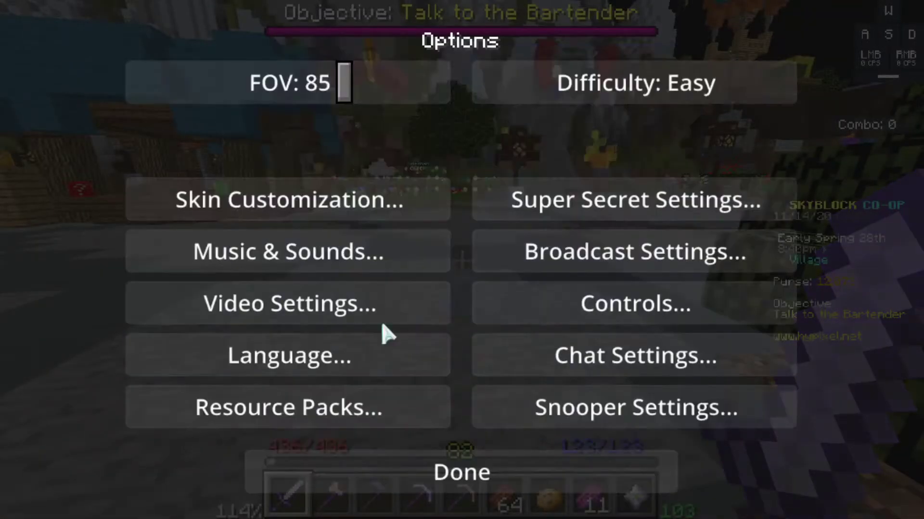
pyautogui.click(289, 302)
pyautogui.click(355, 238)
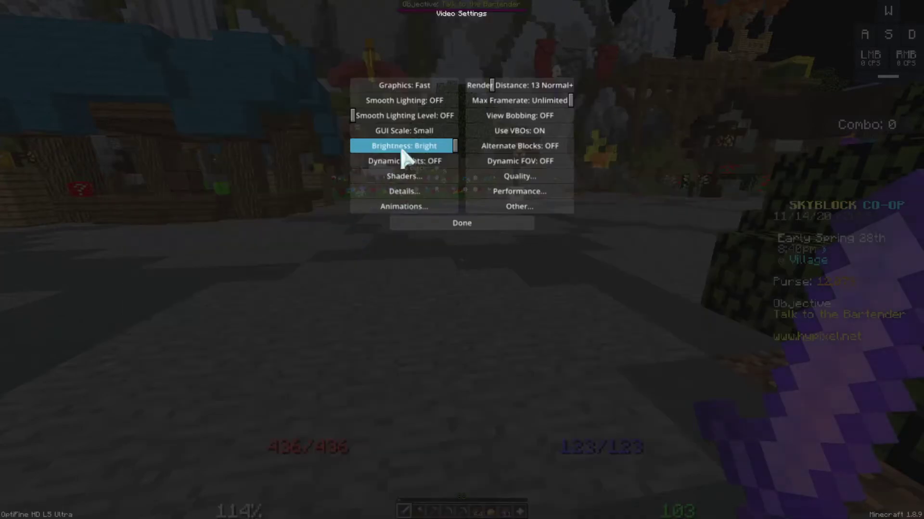
pyautogui.click(409, 152)
pyautogui.press('Escape')
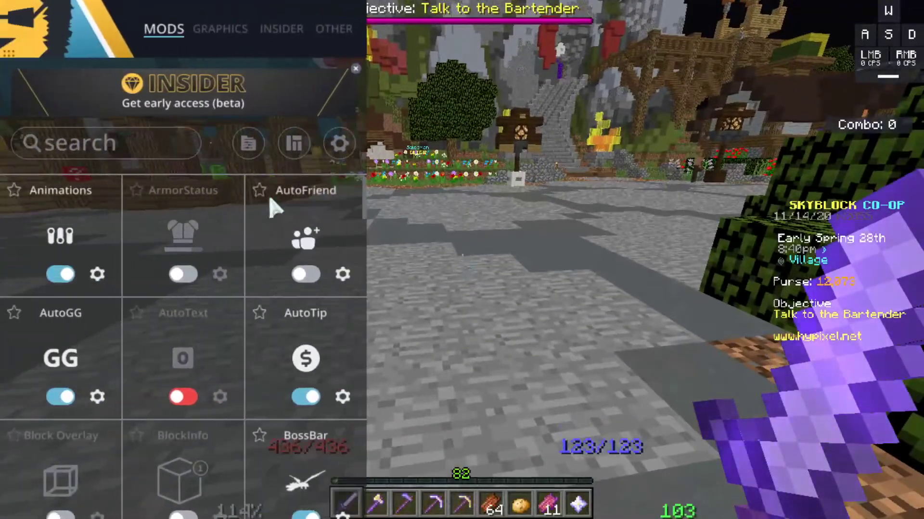
# Step: In the HUD editor, move the 436/436 health, green 103 and -30 readouts beside the hotbar
pyautogui.click(296, 194)
pyautogui.click(391, 267)
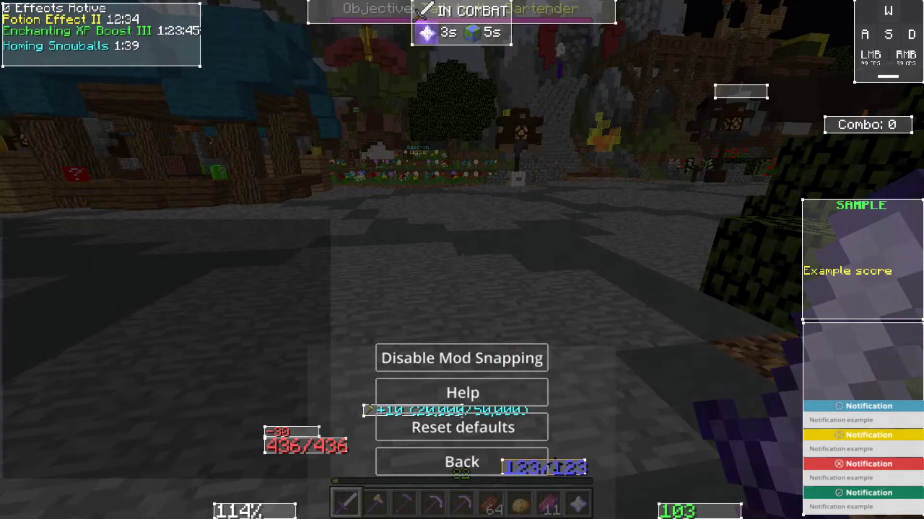
pyautogui.moveTo(307, 442); pyautogui.dragTo(361, 468)
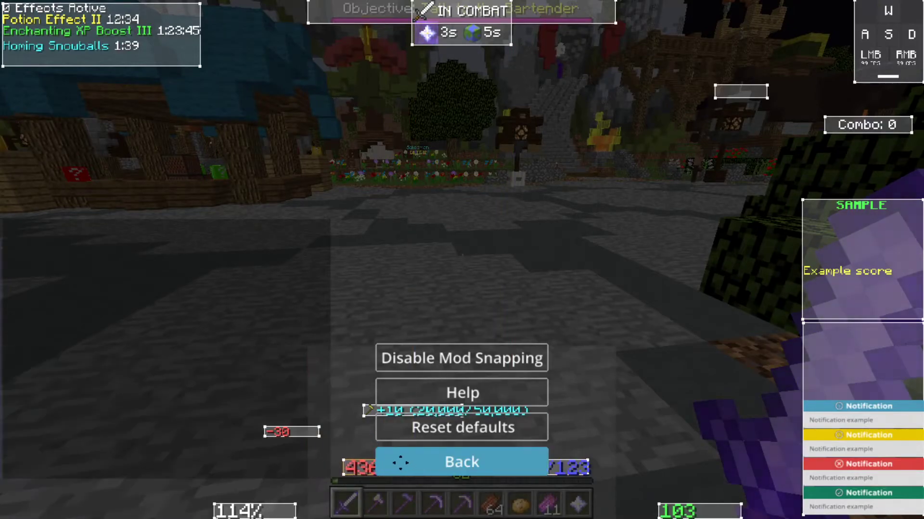
pyautogui.moveTo(692, 509); pyautogui.dragTo(656, 508)
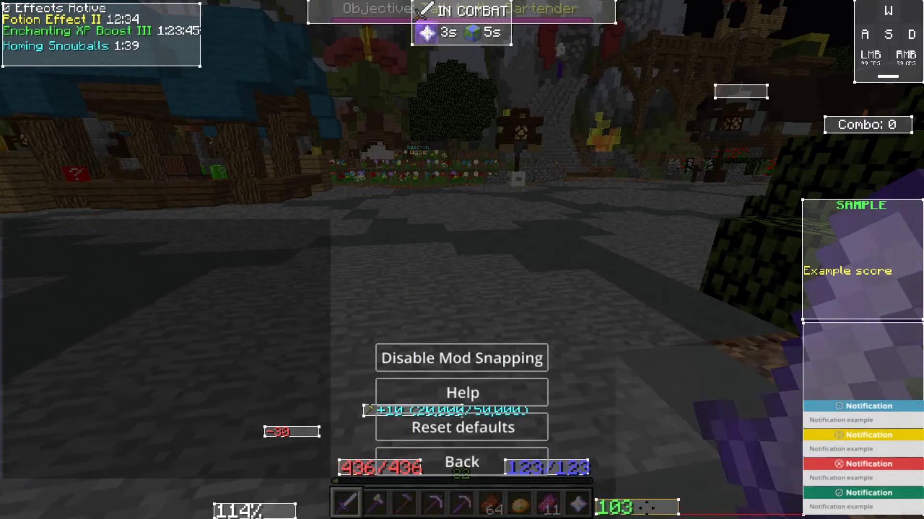
pyautogui.moveTo(292, 431); pyautogui.dragTo(365, 445)
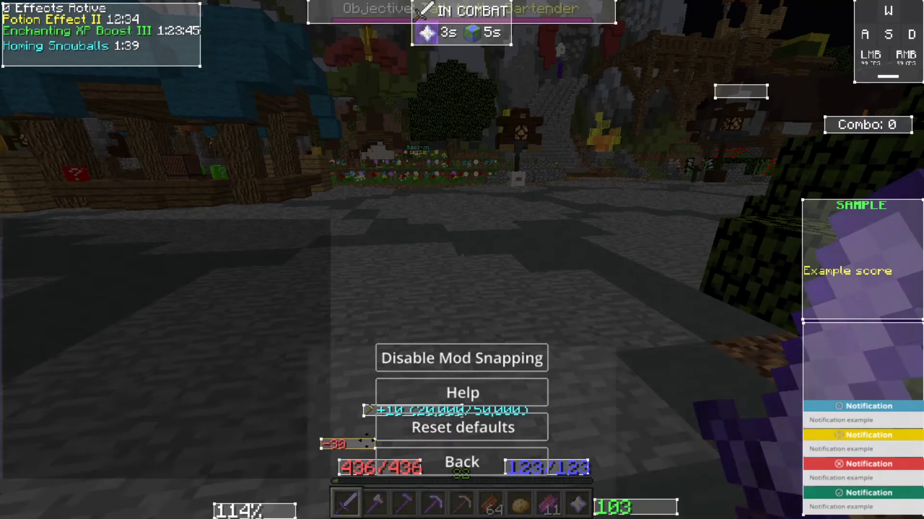
pyautogui.click(463, 462)
pyautogui.press('Escape')
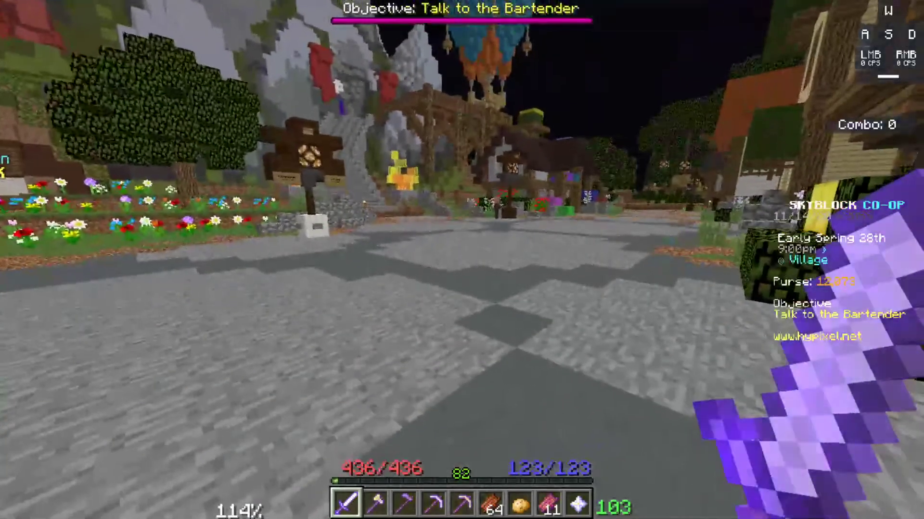
# Step: Tick Hub #1 in the Waypoints mod settings and view its marker in third person
pyautogui.press('shift_r')
pyautogui.write('way')
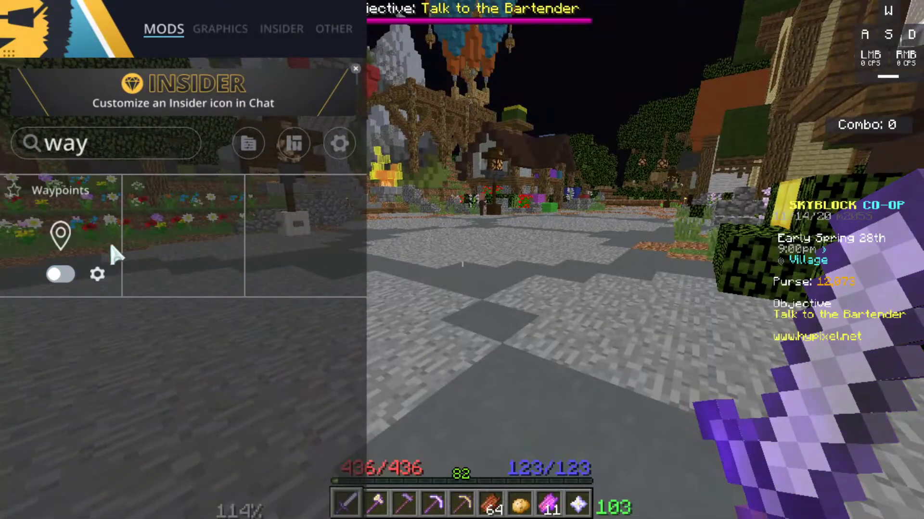
pyautogui.press('Escape')
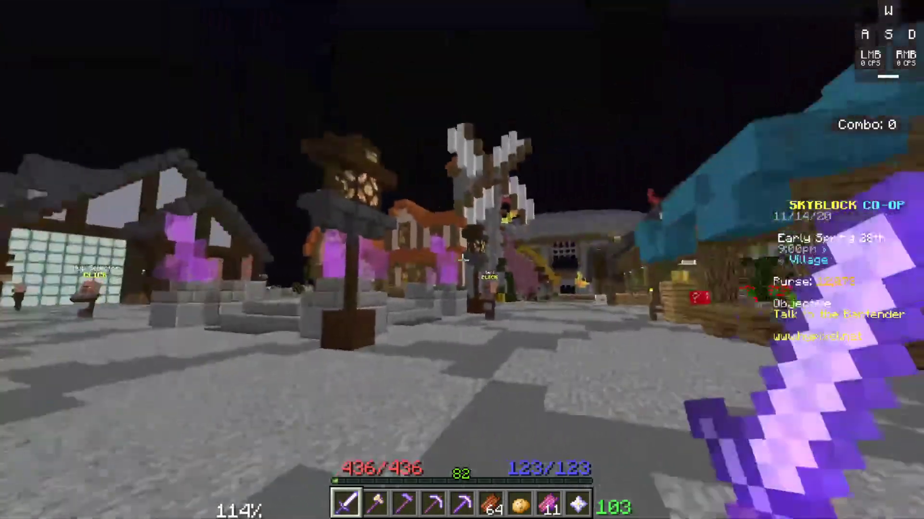
pyautogui.press('shift_r')
pyautogui.click(99, 275)
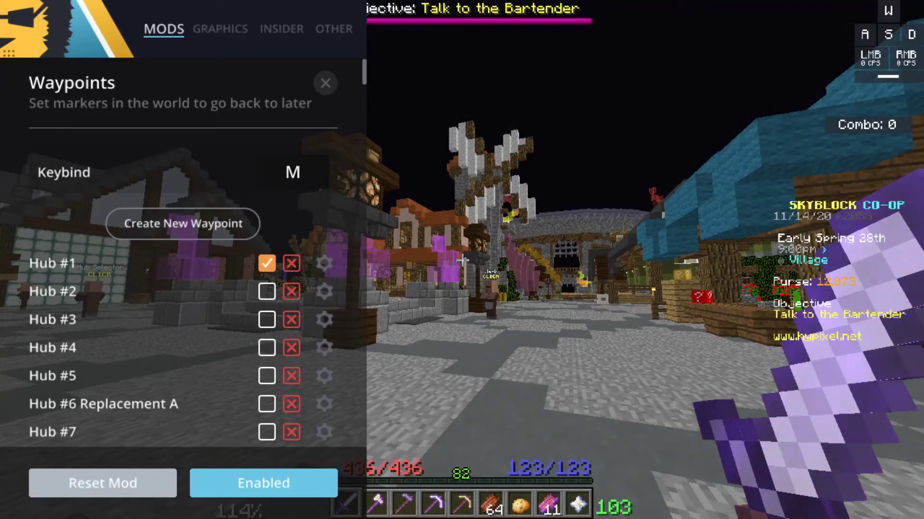
pyautogui.press('Escape')
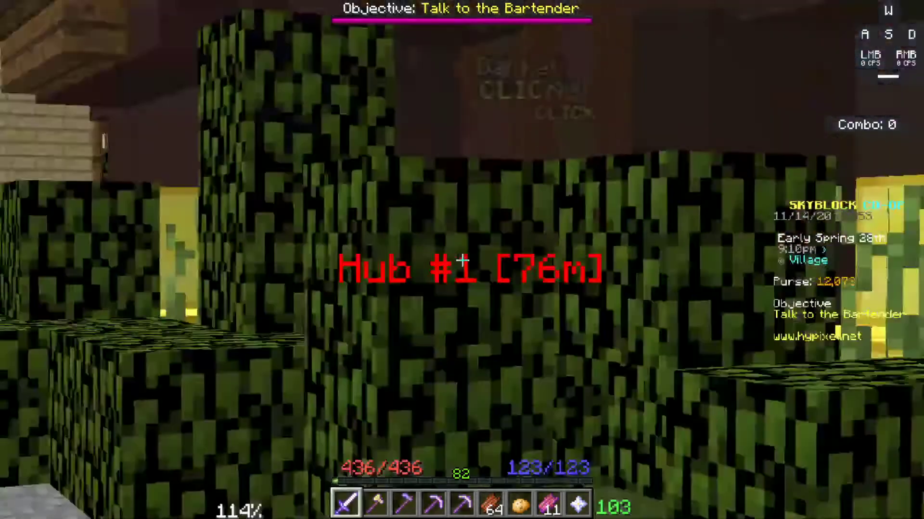
pyautogui.scroll(1, 463, 259)
pyautogui.press('F5')
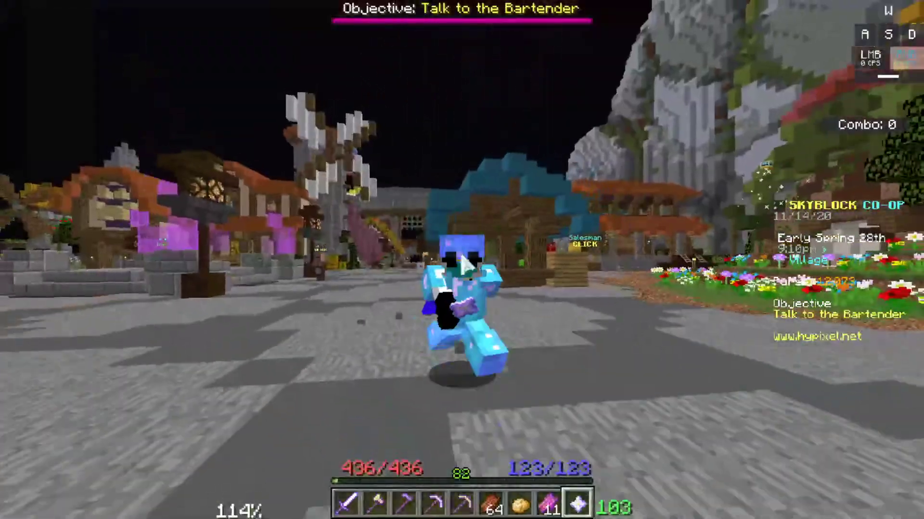
# Step: Switch to the Cucumber profile through the SkyBlock Menu's Profiles Management
pyautogui.rightClick(462, 260)
pyautogui.click(436, 235)
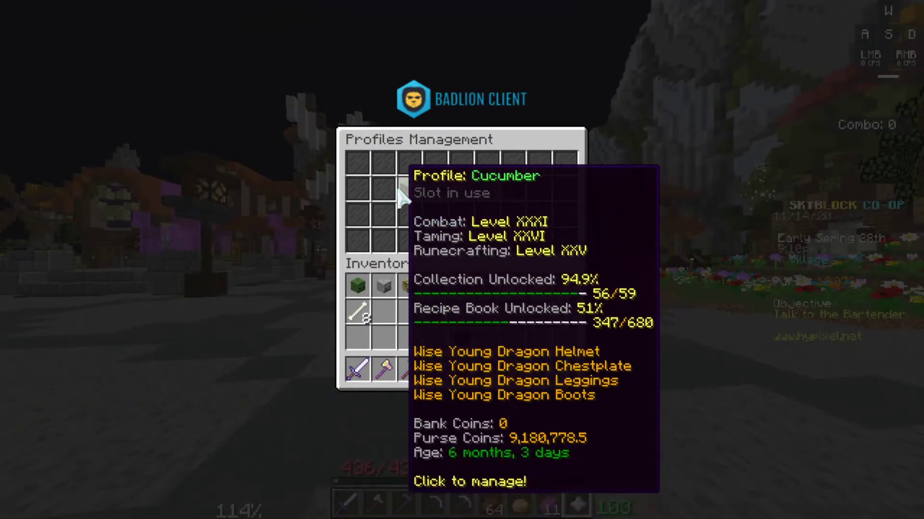
pyautogui.click(401, 194)
pyautogui.click(402, 194)
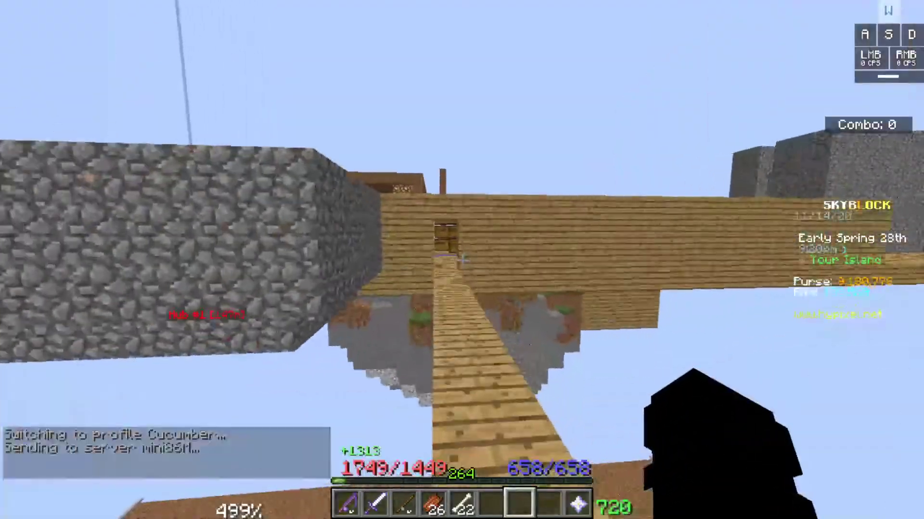
# Step: Walk across the island to the chests and wooden platform, then switch to third person
pyautogui.press('w')
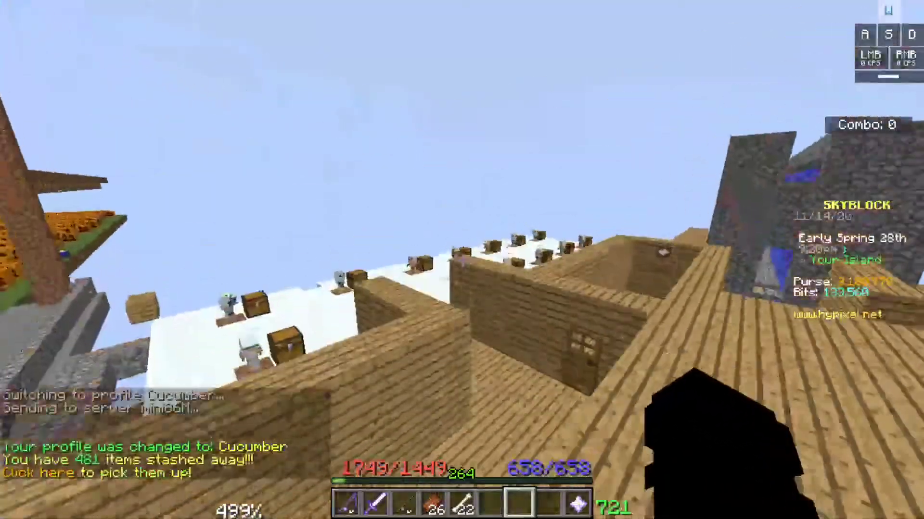
pyautogui.press('w')
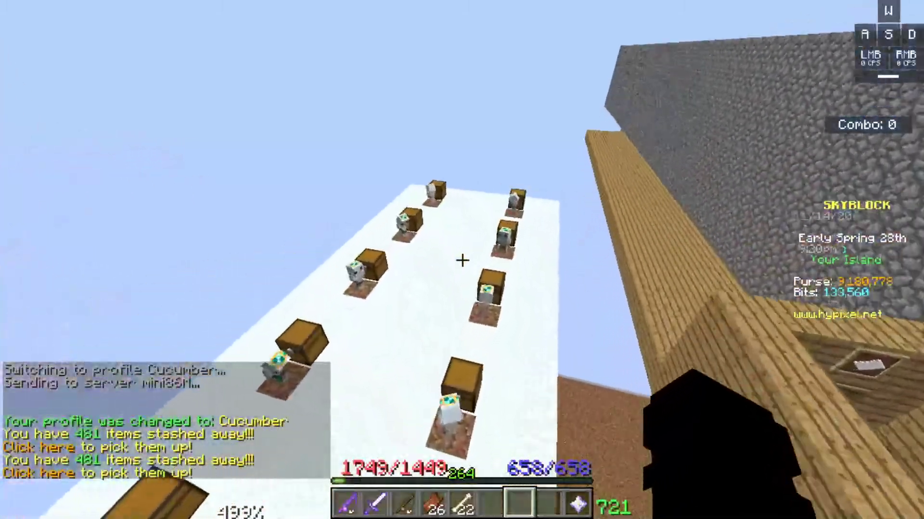
pyautogui.press('w')
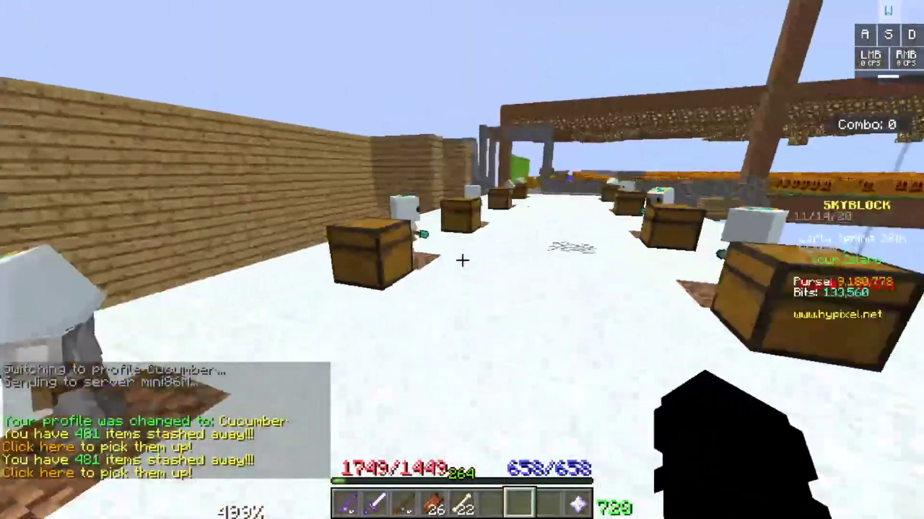
pyautogui.press('w')
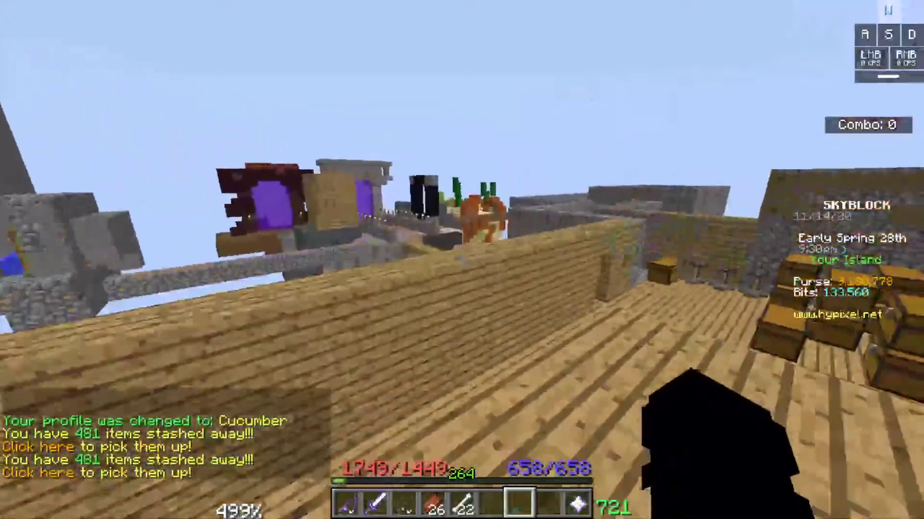
pyautogui.press('F5')
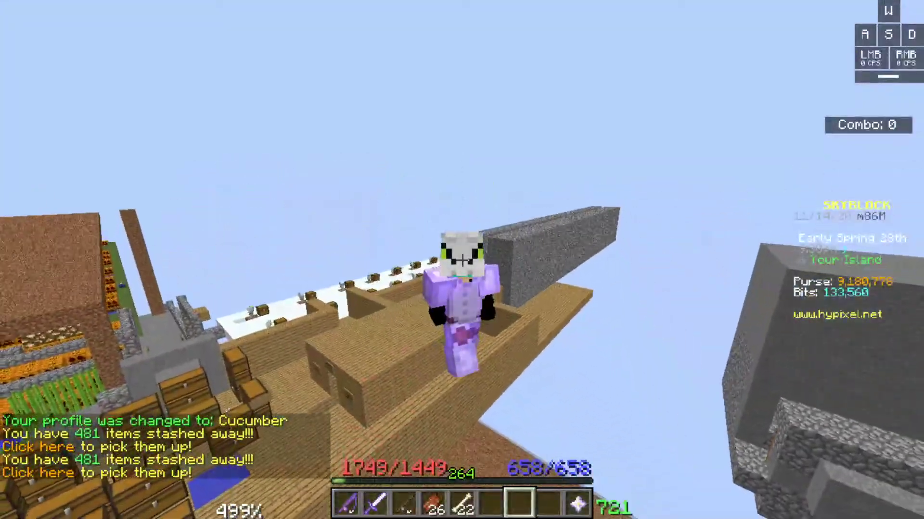